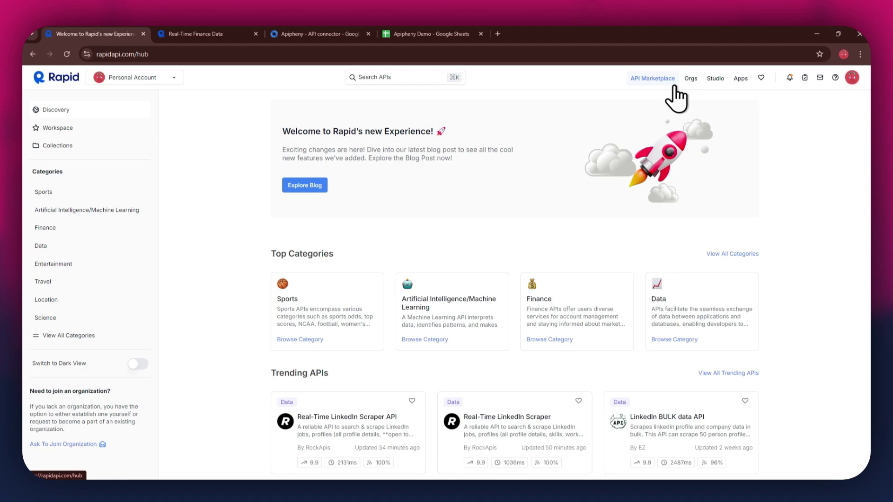
# Search RapidAPI for 'stock market' and open the Real-Time Finance Data API.
pyautogui.scroll(-10, 694, 369)
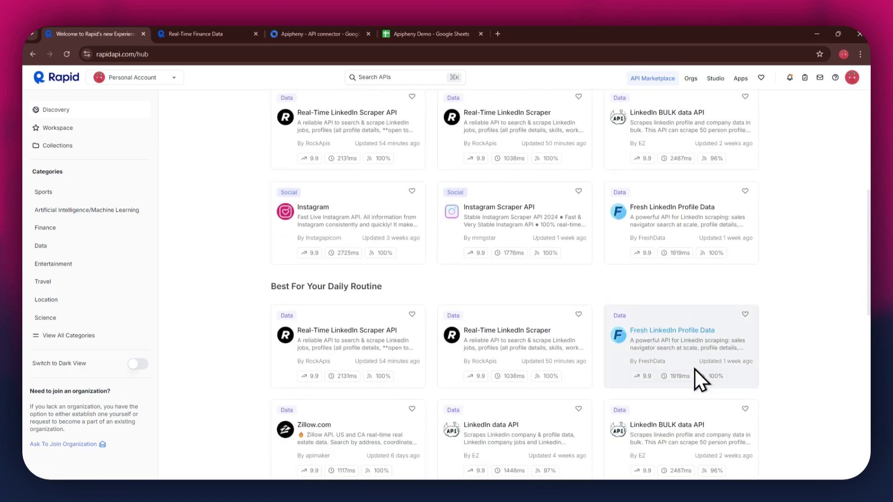
pyautogui.scroll(10, 693, 369)
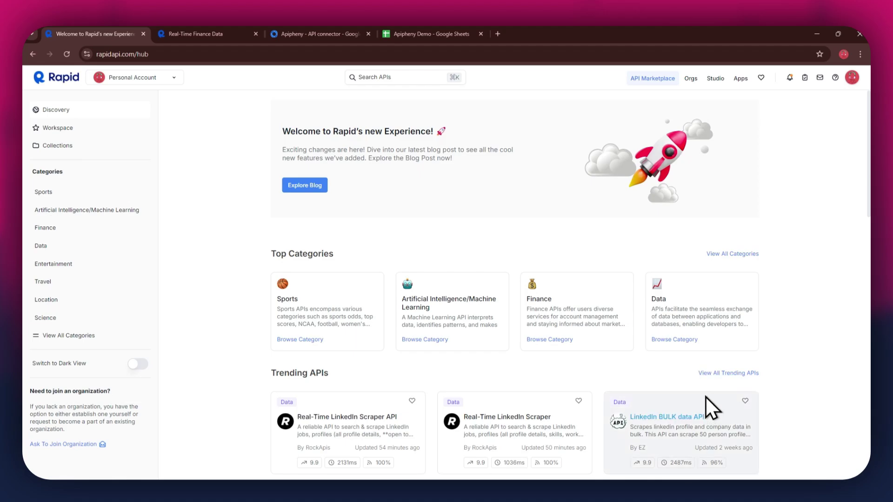
pyautogui.click(371, 80)
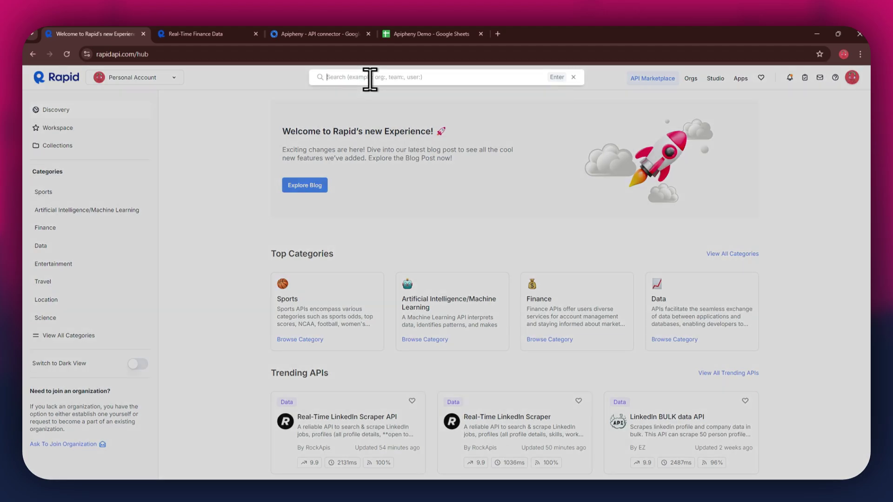
pyautogui.write('stock market')
pyautogui.press('Return')
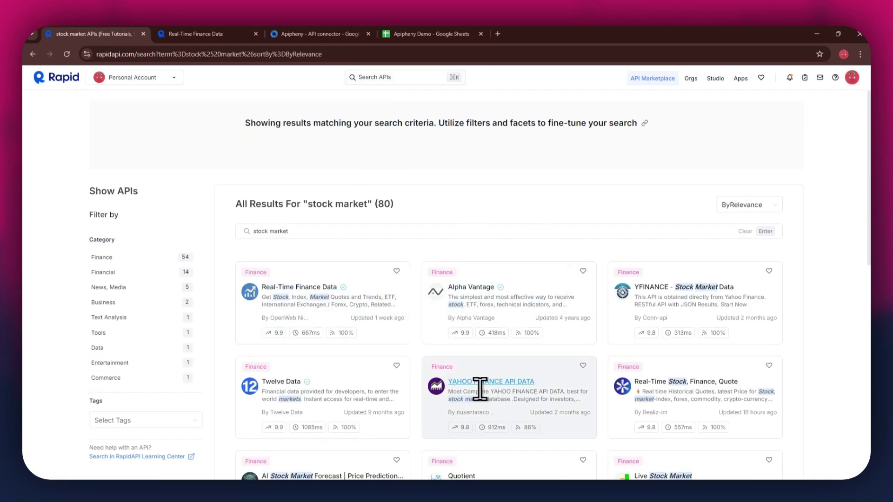
pyautogui.scroll(-2, 509, 364)
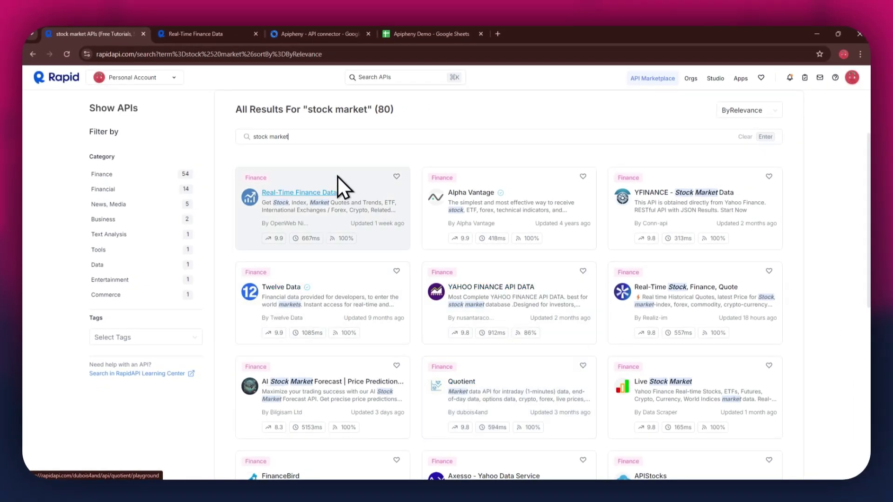
pyautogui.click(212, 35)
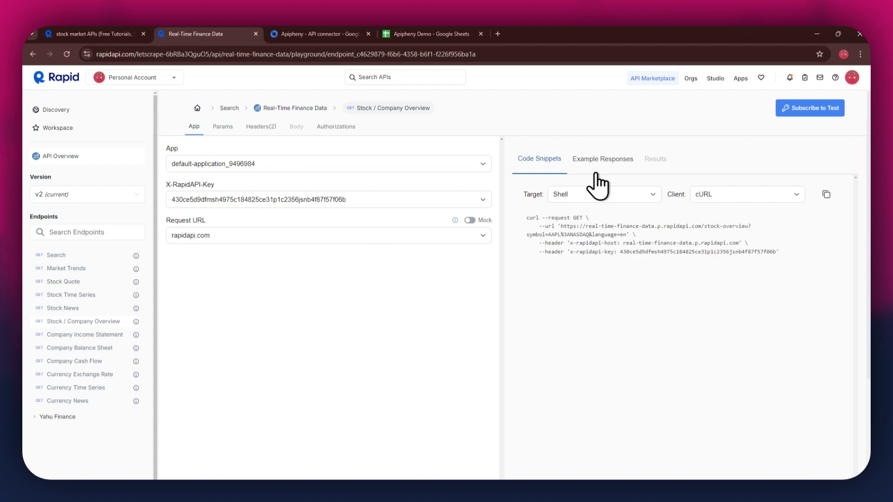
# Subscribe to Real-Time Finance Data on the free Basic plan and continue to its playground.
pyautogui.click(793, 129)
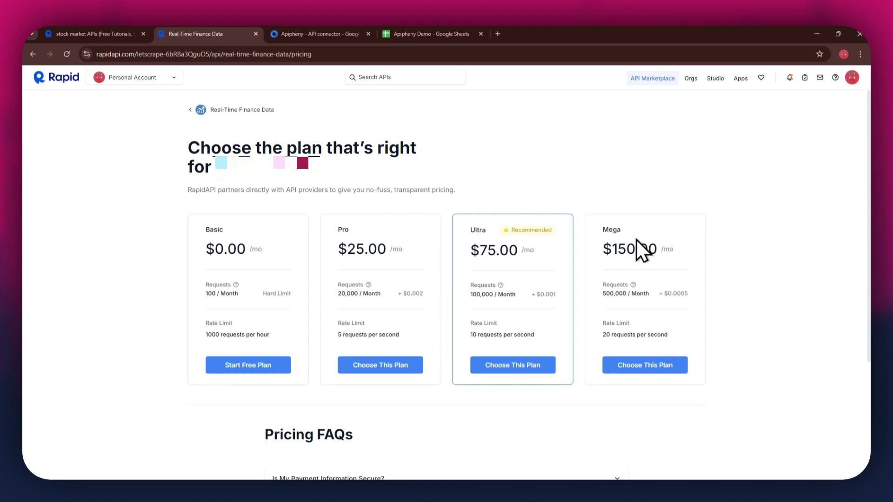
pyautogui.click(252, 365)
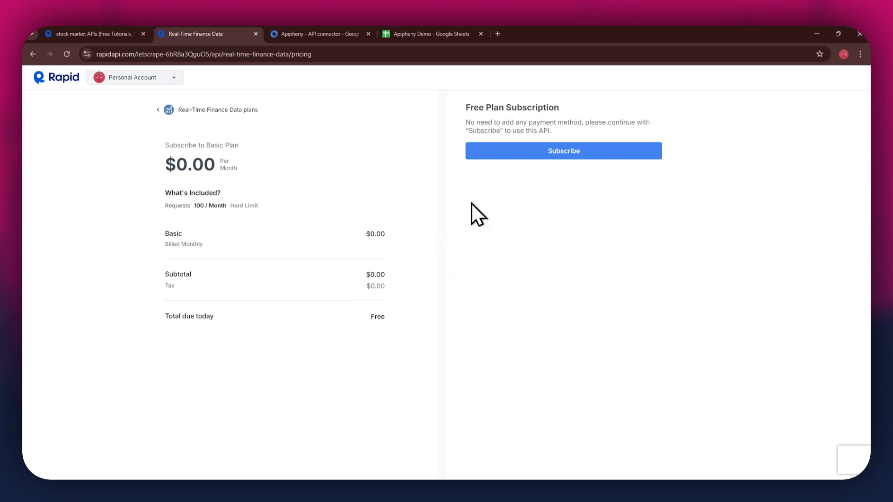
pyautogui.click(562, 148)
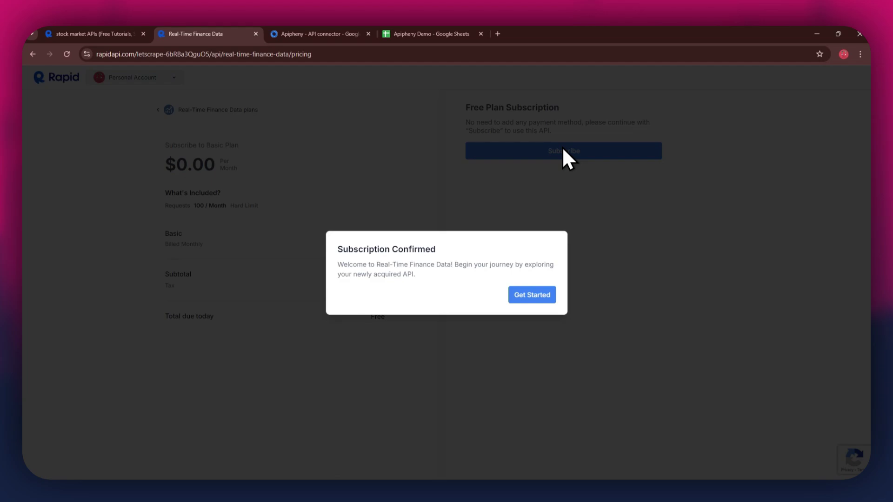
pyautogui.click(533, 296)
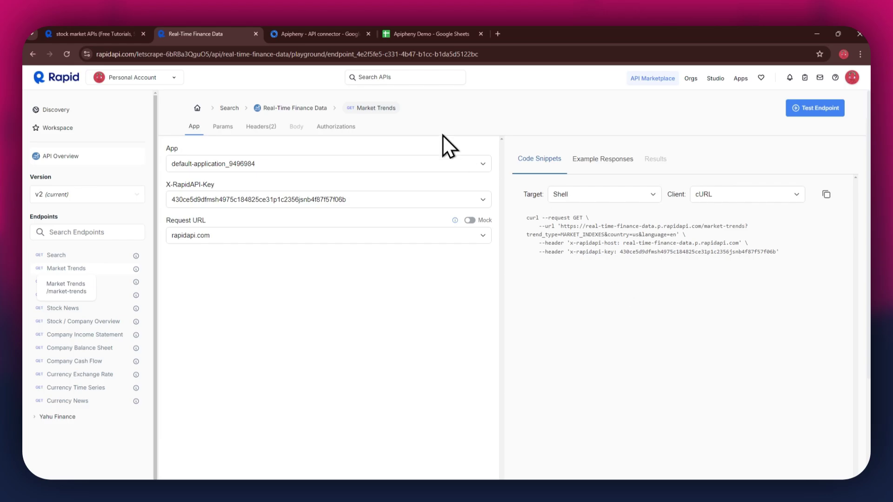
# Switch to the Apipheny API connector's Marketplace listing.
pyautogui.click(314, 33)
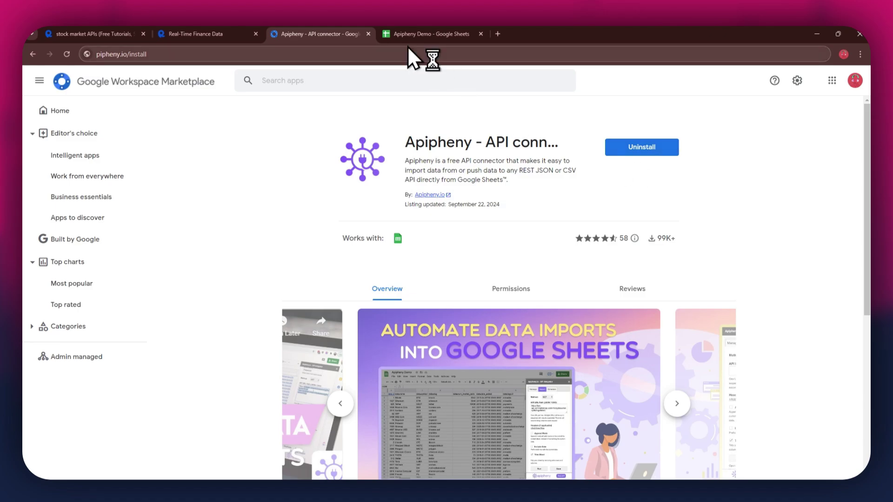
# Switch to the empty 'Apipheny Demo' Google Sheets spreadsheet.
pyautogui.click(401, 33)
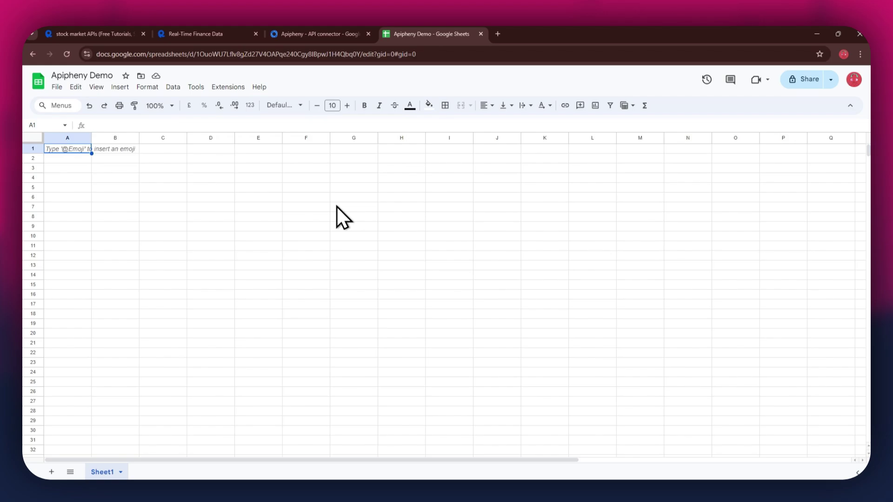
# Enable the Apipheny - API connector add-on from the Extensions menu.
pyautogui.click(230, 86)
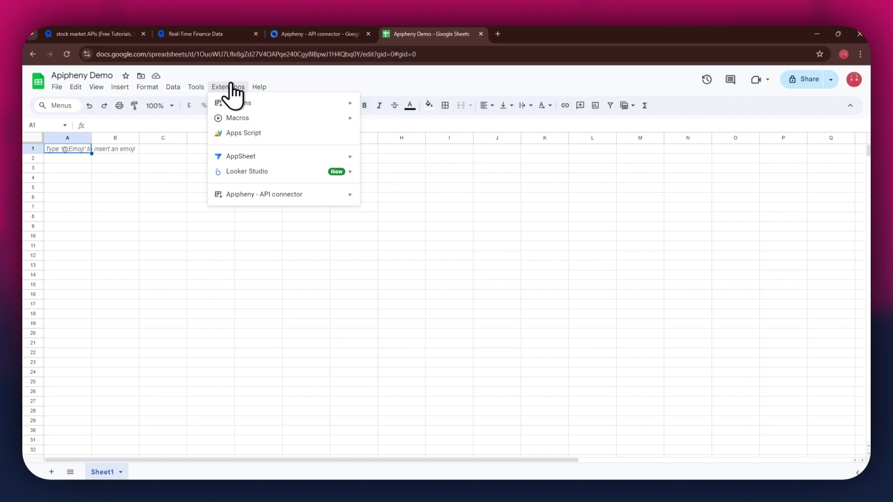
pyautogui.moveTo(304, 194)
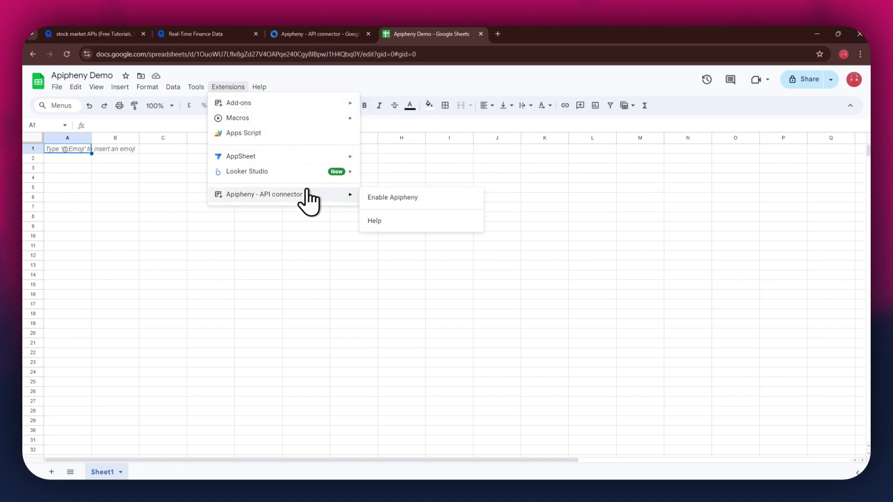
pyautogui.click(408, 202)
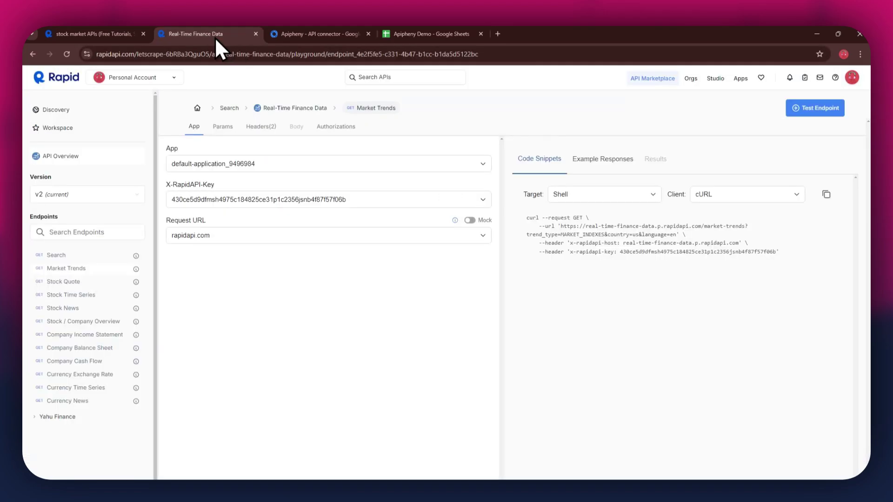
# Copy the Market Trends endpoint URL from RapidAPI into Apipheny's API URL Path field.
pyautogui.moveTo(560, 226); pyautogui.dragTo(672, 234)
pyautogui.hotkey('ctrl', 'c')
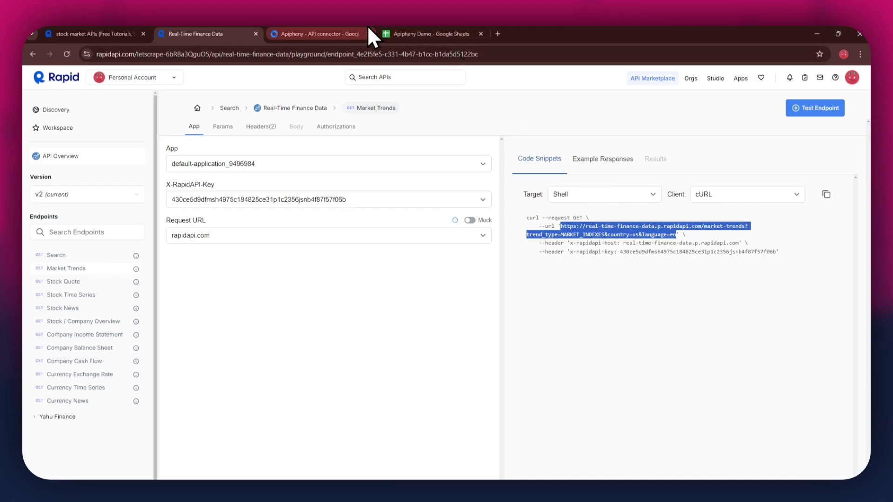
pyautogui.click(396, 34)
pyautogui.click(789, 180)
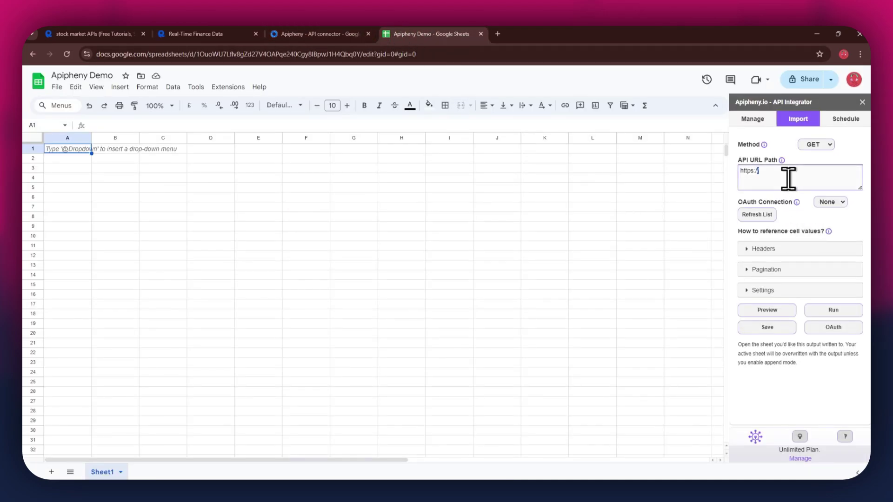
pyautogui.hotkey('ctrl', 'a')
pyautogui.hotkey('ctrl', 'v')
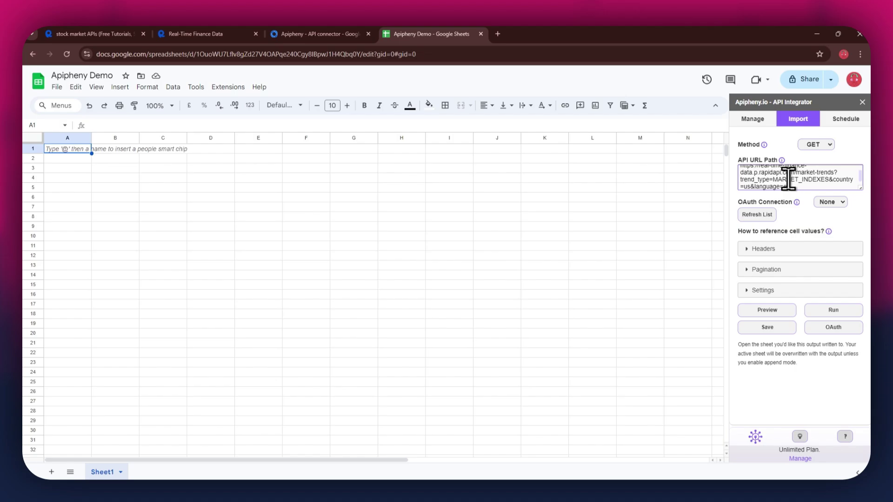
# Expand Headers and add a first header named x-rapidapi-host copied from the snippet.
pyautogui.click(758, 250)
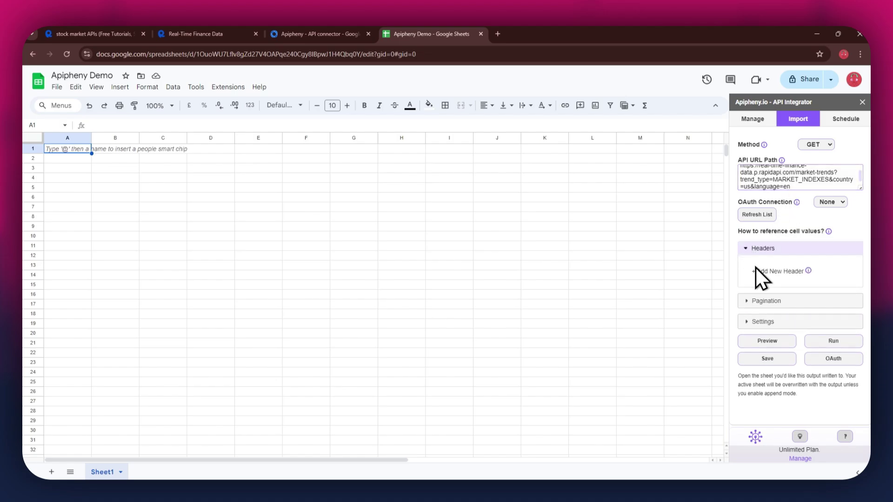
pyautogui.click(758, 285)
pyautogui.click(761, 274)
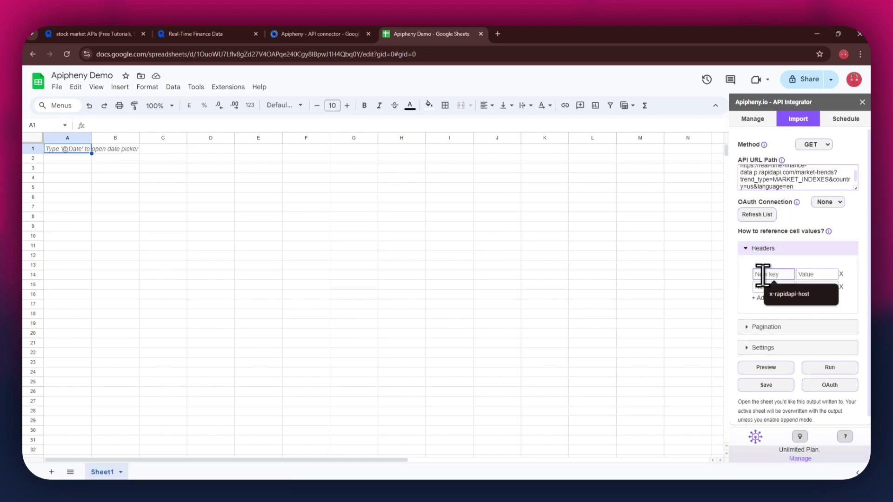
pyautogui.click(225, 35)
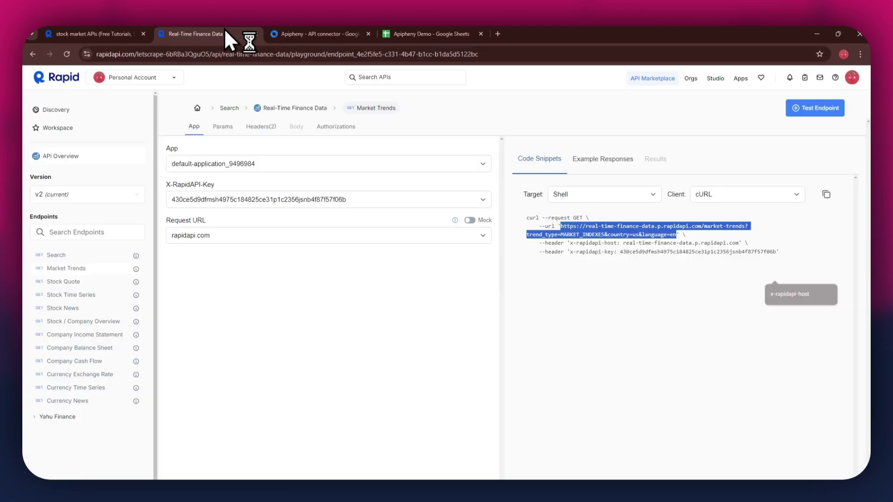
pyautogui.click(571, 243)
pyautogui.moveTo(571, 242); pyautogui.dragTo(616, 243)
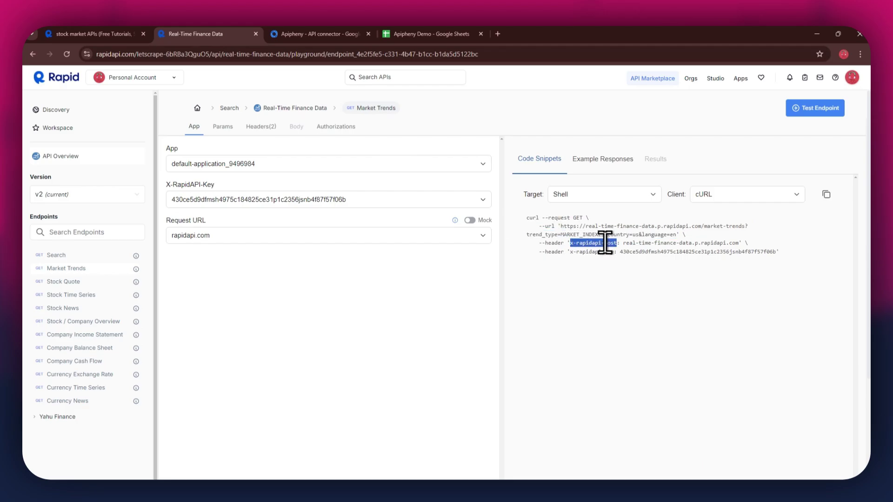
pyautogui.hotkey('ctrl', 'c')
pyautogui.click(401, 33)
pyautogui.hotkey('ctrl', 'v')
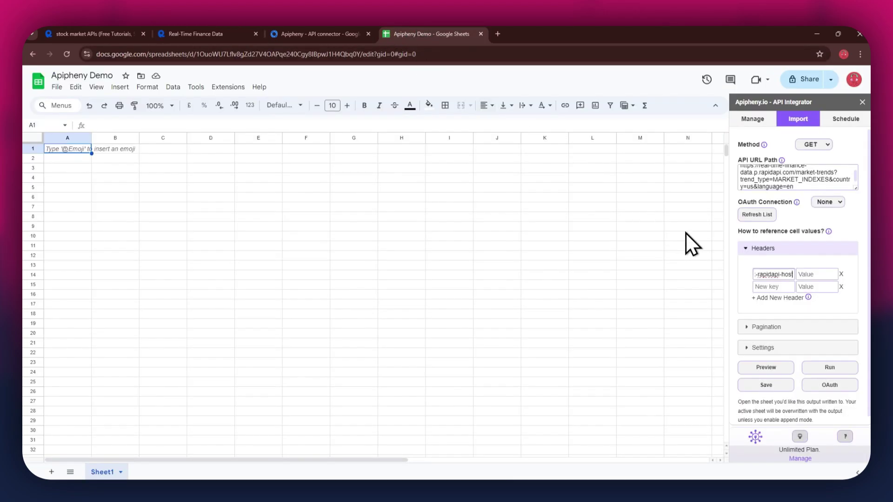
# Fill the x-rapidapi-host header value with the API host copied from RapidAPI.
pyautogui.click(245, 33)
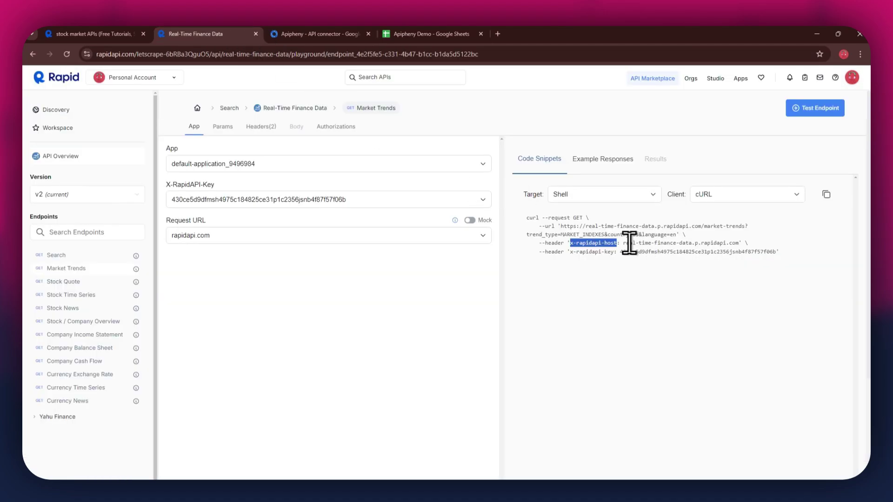
pyautogui.moveTo(624, 243); pyautogui.dragTo(736, 242)
pyautogui.hotkey('ctrl', 'c')
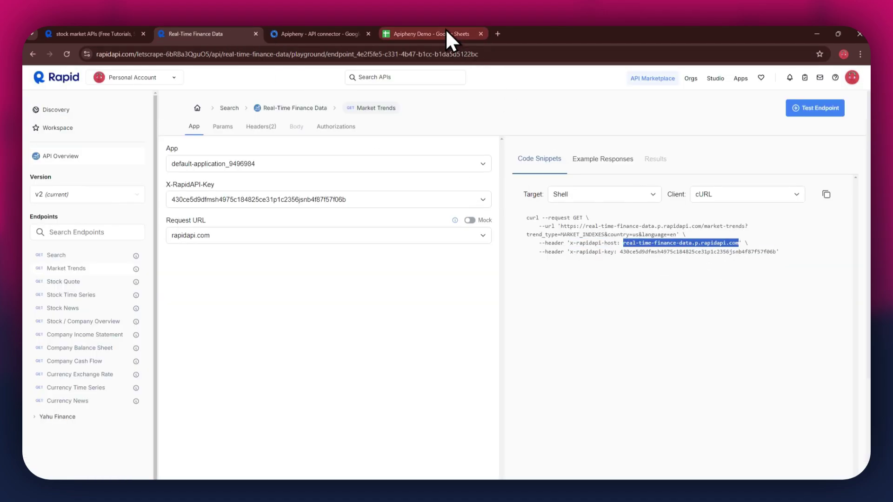
pyautogui.click(445, 32)
pyautogui.click(804, 274)
pyautogui.hotkey('ctrl', 'v')
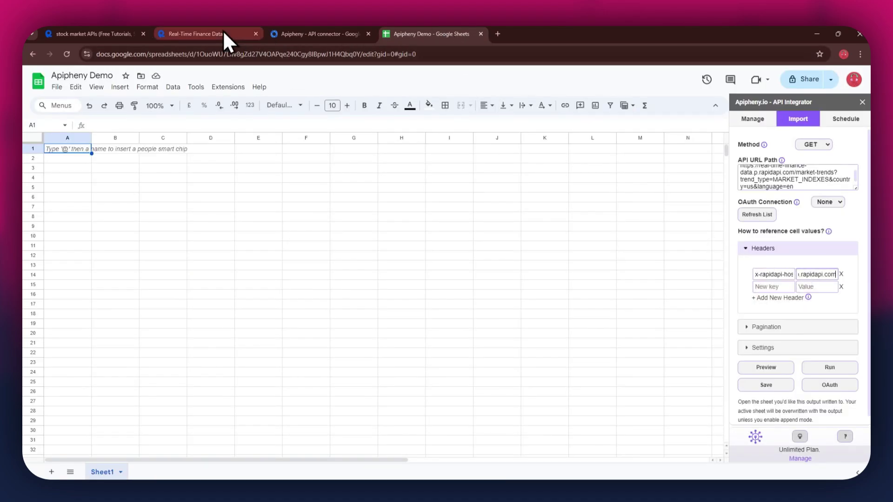
# Add a second header named x-rapidapi-key copied from the snippet.
pyautogui.click(229, 34)
pyautogui.moveTo(572, 251)
pyautogui.mouseDown()
pyautogui.moveTo(592, 253)
pyautogui.moveTo(571, 253)
pyautogui.mouseUp()
pyautogui.click(608, 254)
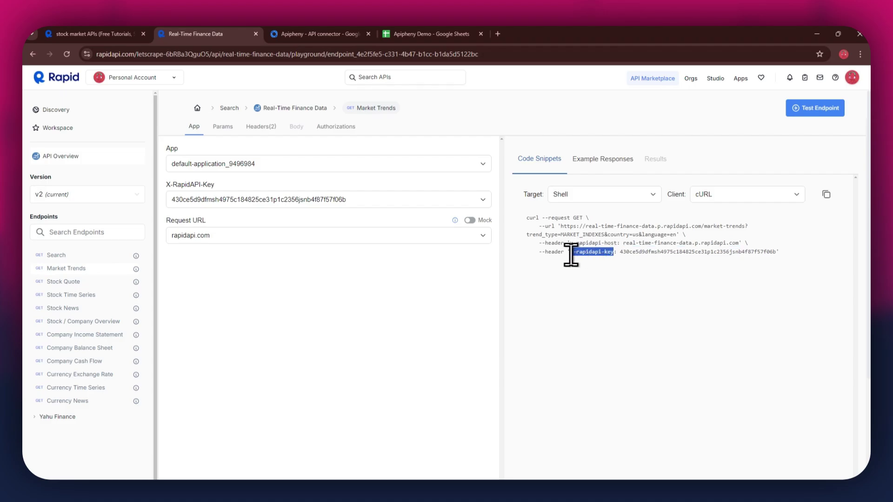
pyautogui.click(430, 34)
pyautogui.click(767, 287)
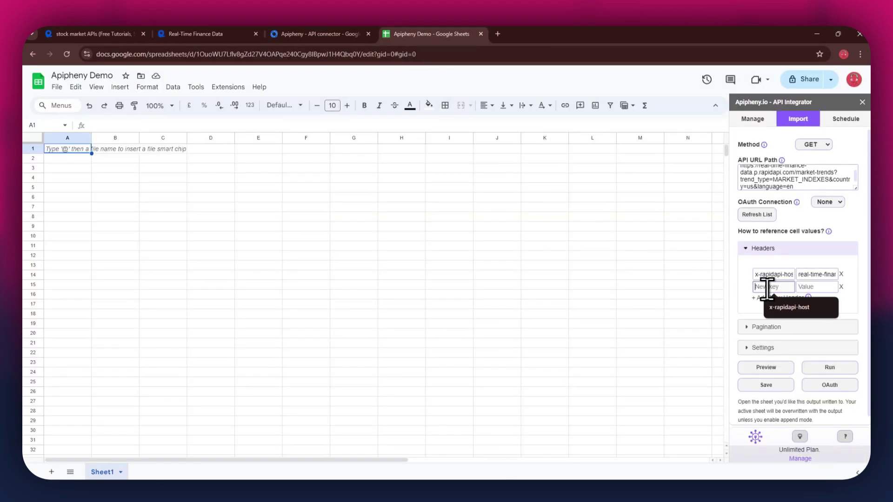
pyautogui.hotkey('ctrl', 'v')
# Paste the RapidAPI key from the snippet as the x-rapidapi-key header value.
pyautogui.click(216, 32)
pyautogui.doubleClick(626, 253)
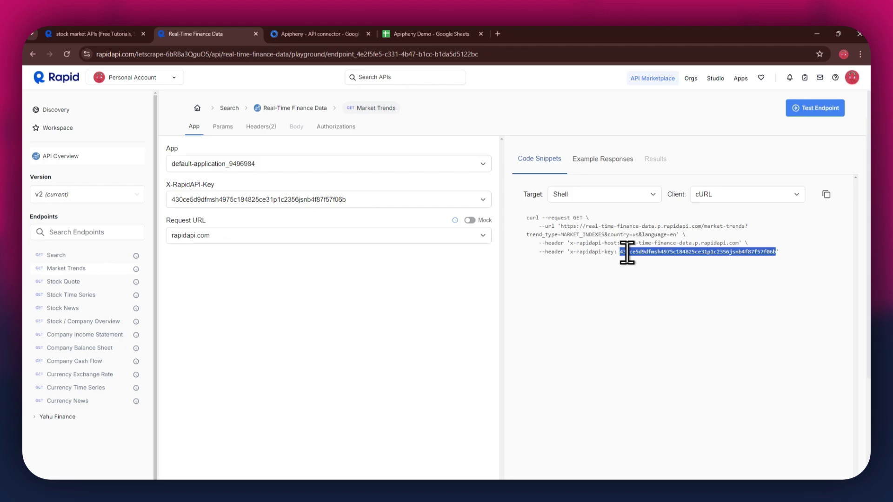
pyautogui.click(437, 35)
pyautogui.click(817, 287)
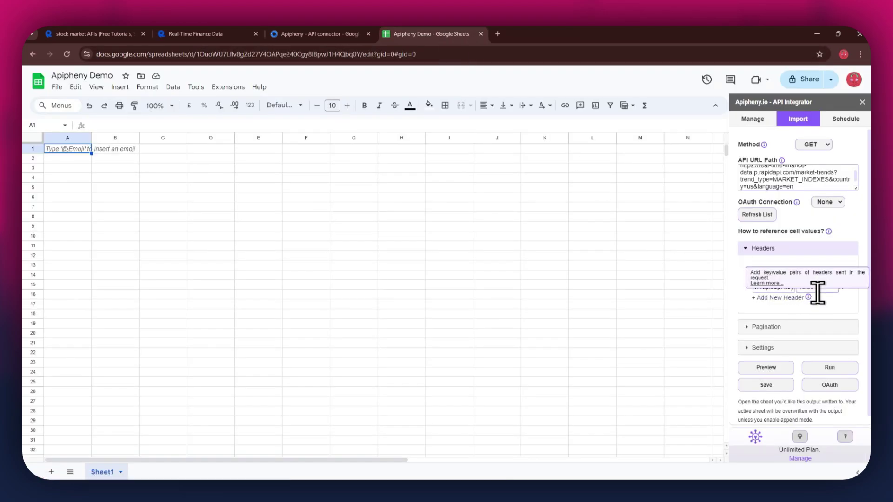
pyautogui.hotkey('ctrl', 'v')
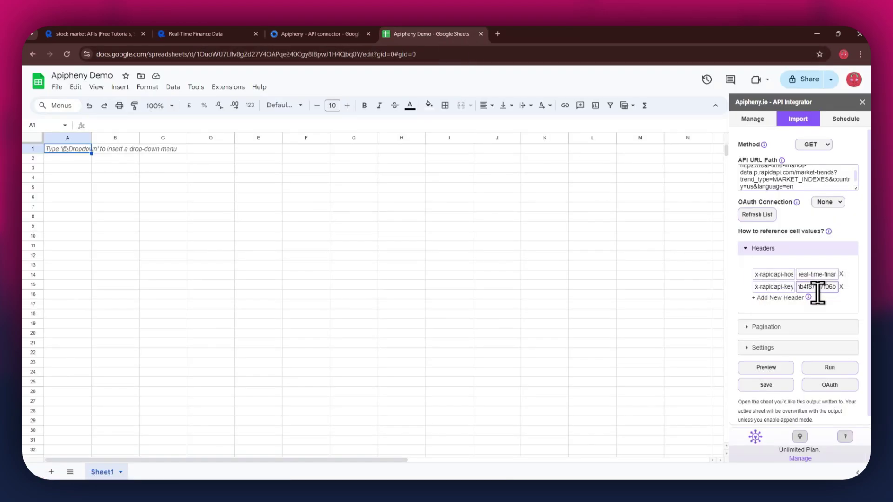
# Run the Apipheny request and confirm overwriting Sheet1 with the market trends results.
pyautogui.click(822, 363)
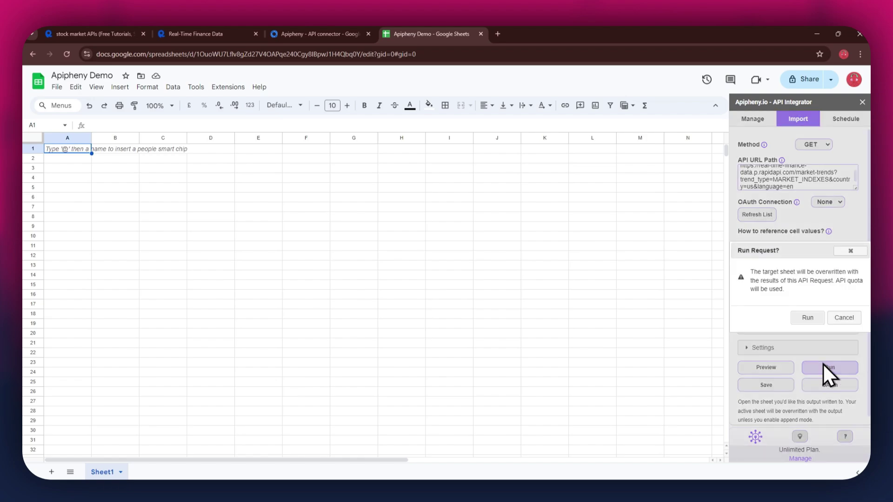
pyautogui.click(811, 318)
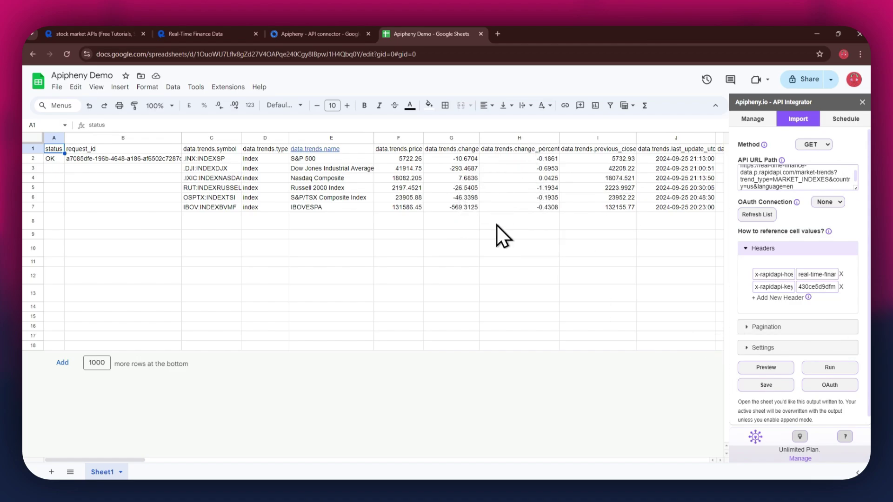
pyautogui.moveTo(138, 462); pyautogui.dragTo(117, 460)
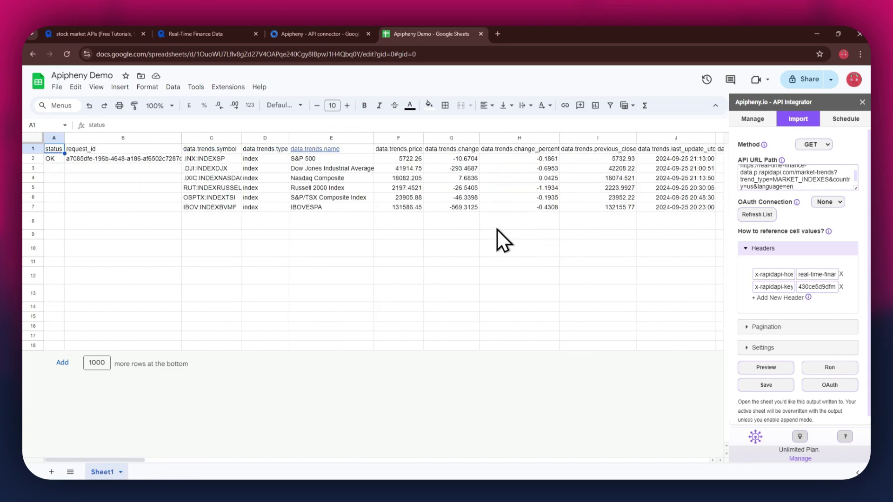